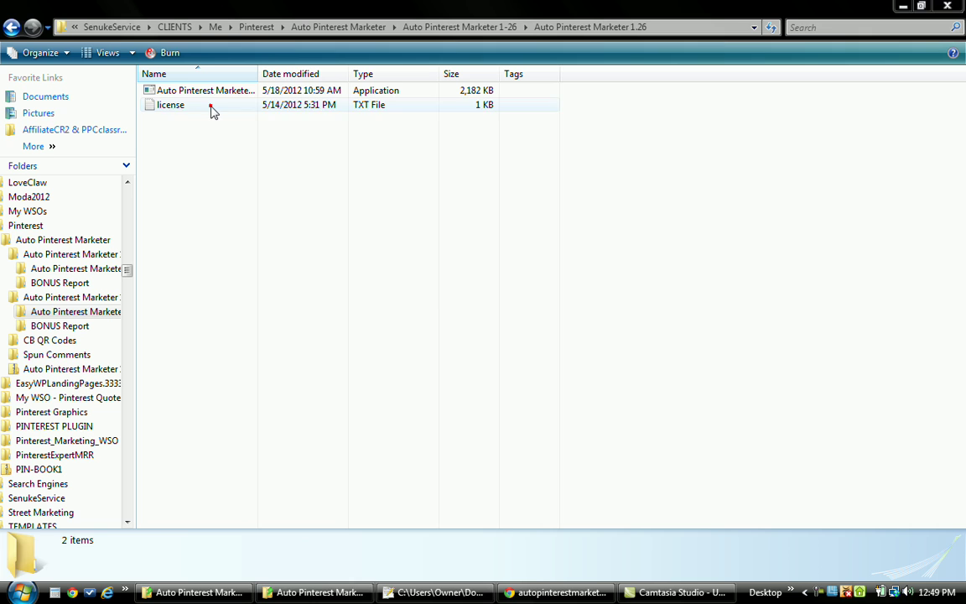
# Step: Copy the license file to the clipboard
pyautogui.click(211, 110)
pyautogui.rightClick(211, 107)
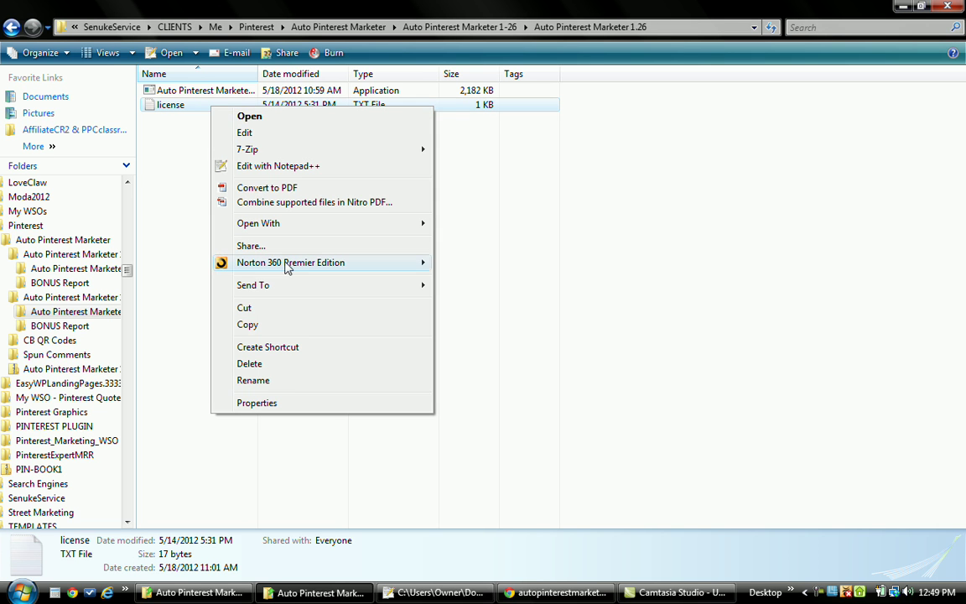
pyautogui.click(273, 326)
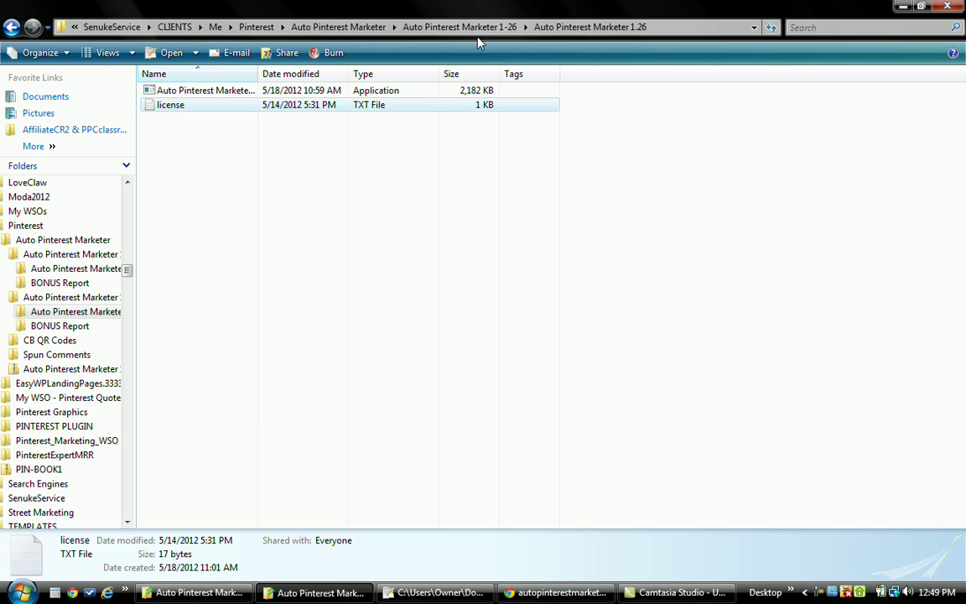
# Step: Extract the Auto Pinterest Marketer 1-3 zip, merging into the existing V1.3 and BONUS Report folders and cancelling the file conflict
pyautogui.click(344, 27)
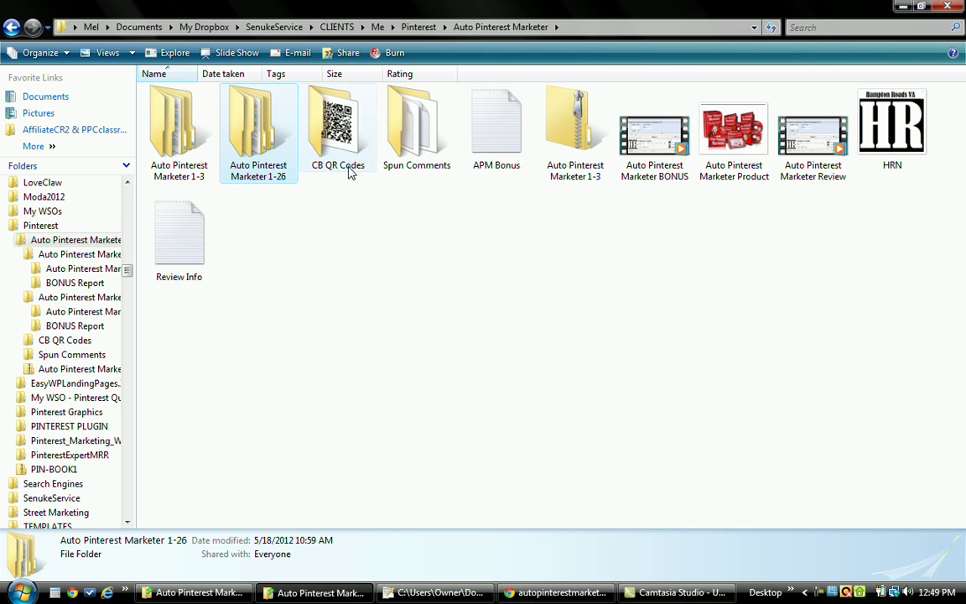
pyautogui.rightClick(571, 157)
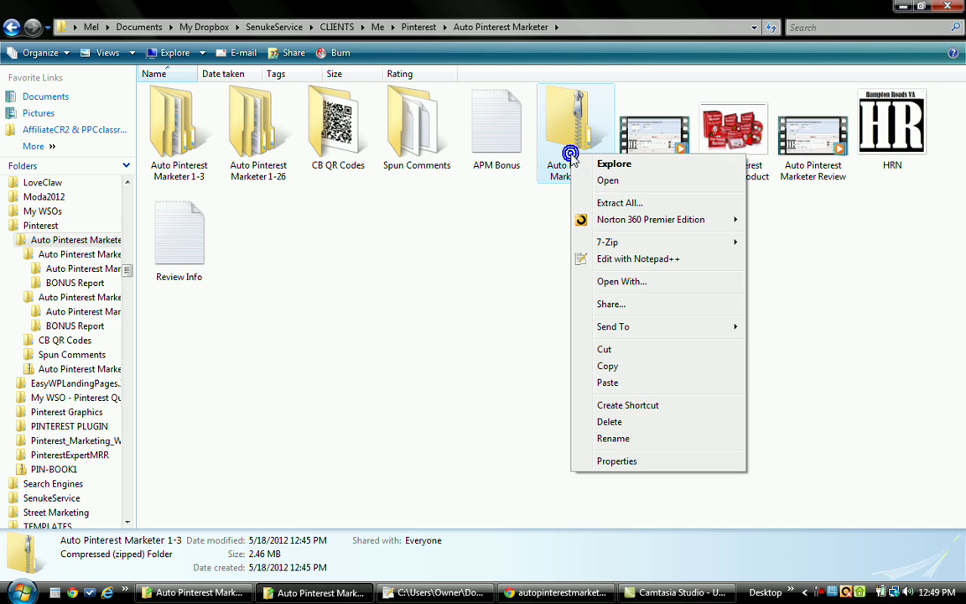
pyautogui.click(631, 201)
pyautogui.click(629, 447)
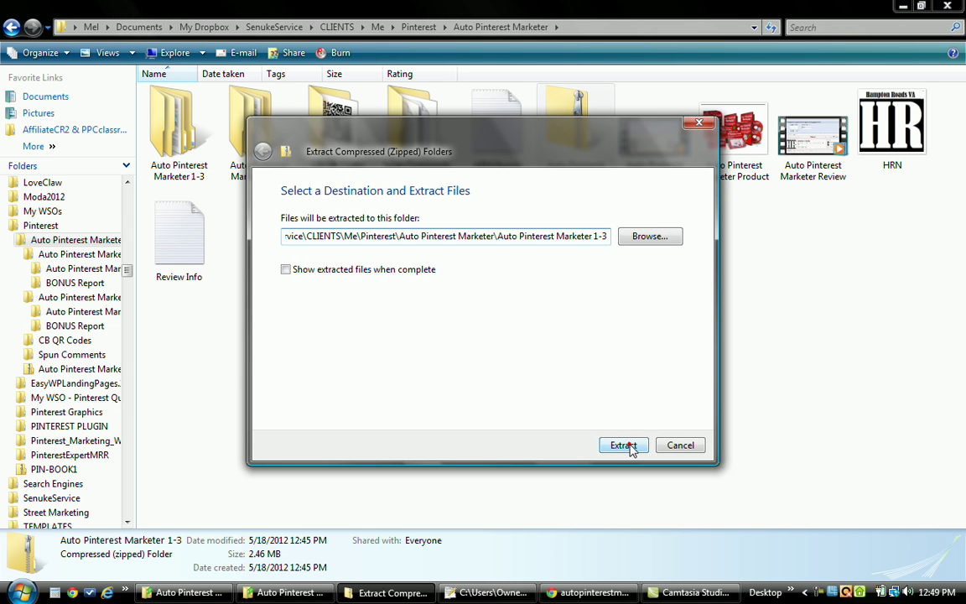
pyautogui.click(471, 441)
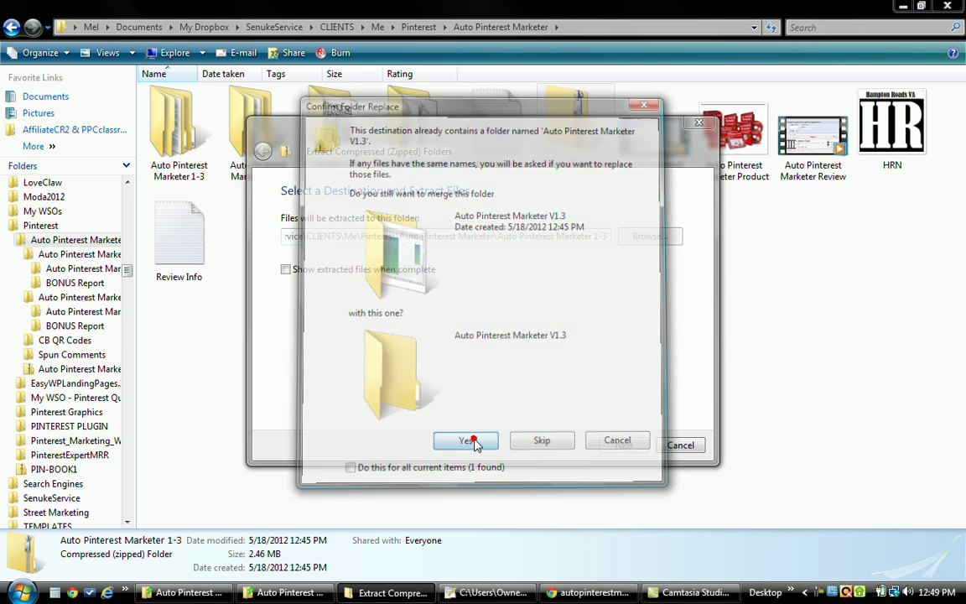
pyautogui.click(472, 441)
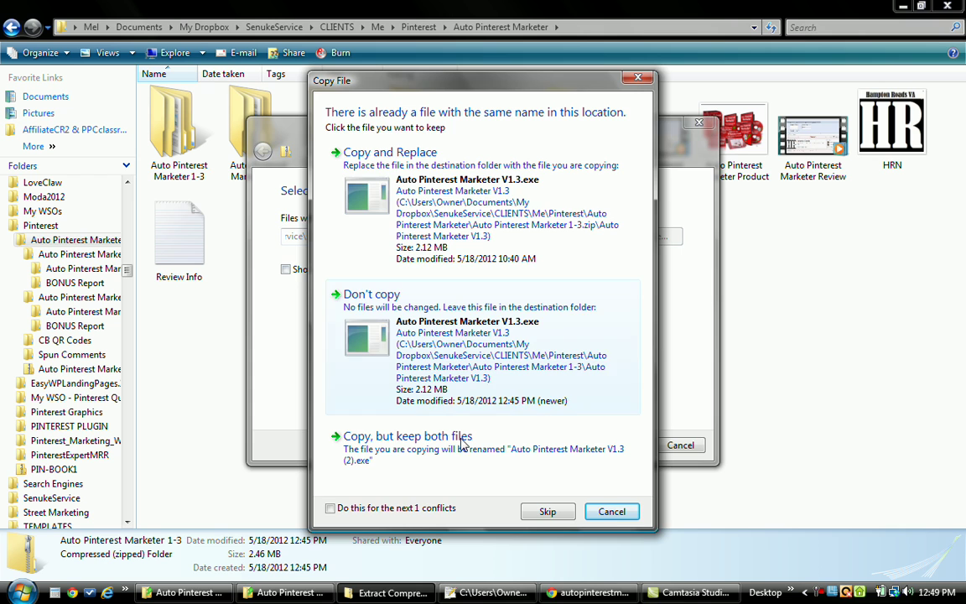
pyautogui.click(613, 511)
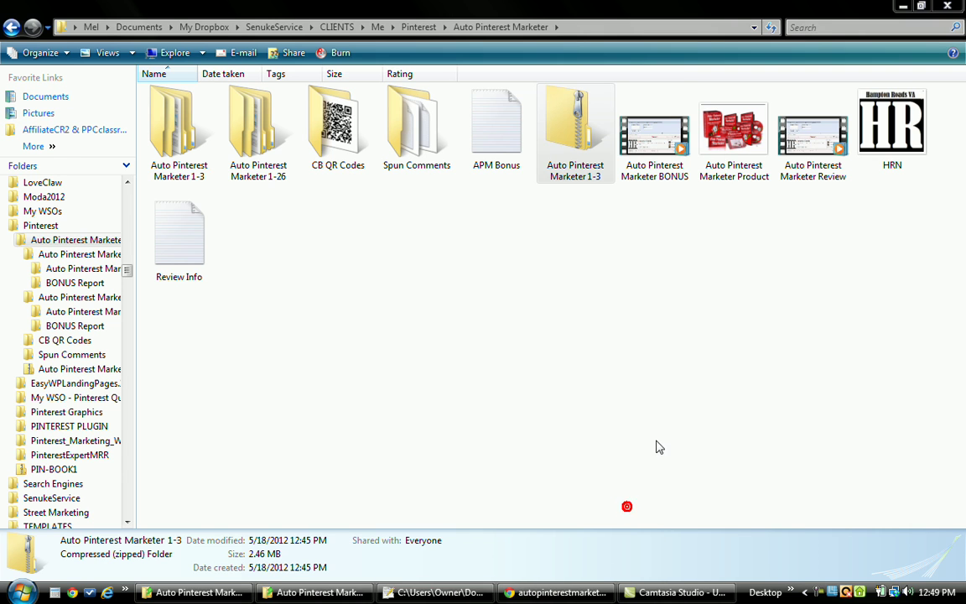
# Step: Paste the copied license file into the Auto Pinterest Marketer 1-3 > Auto Pinterest Marketer V1.3 folder
pyautogui.doubleClick(193, 148)
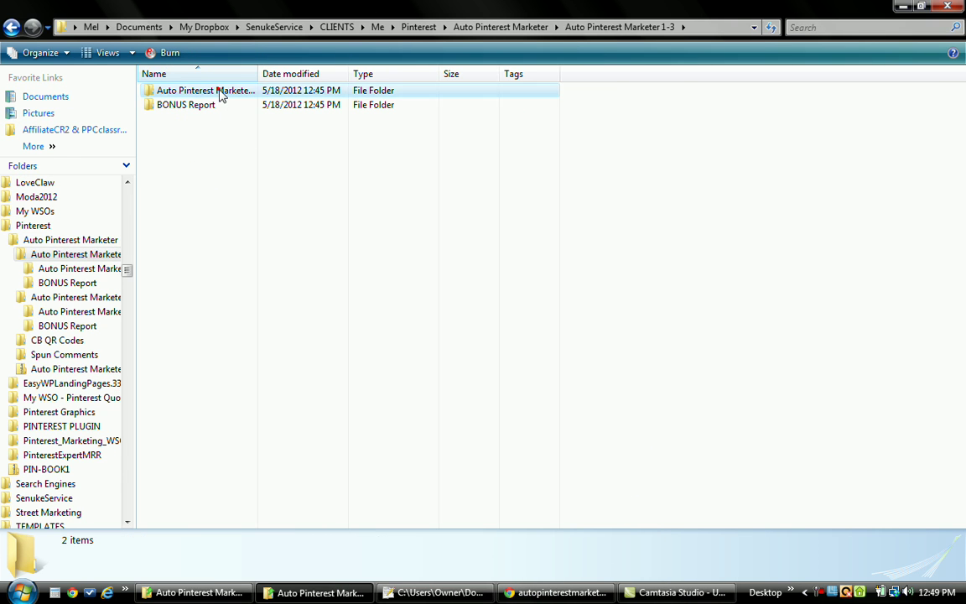
pyautogui.doubleClick(221, 95)
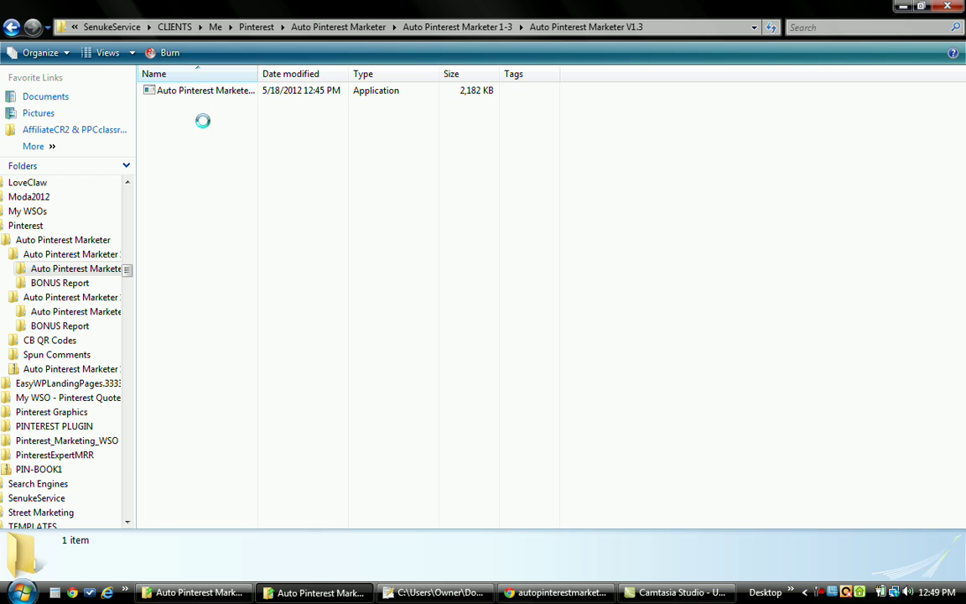
pyautogui.rightClick(205, 125)
pyautogui.click(239, 249)
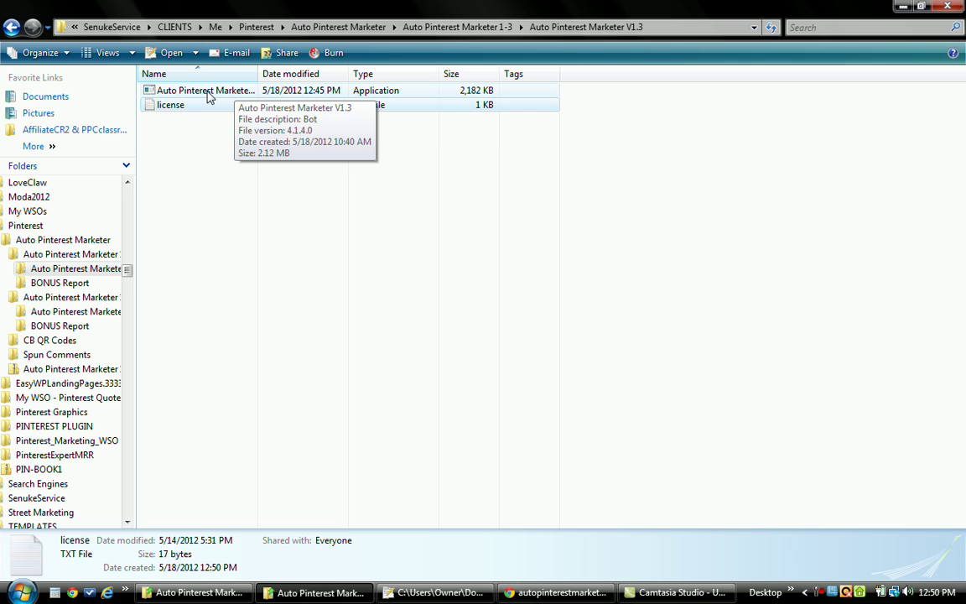
# Step: Pin the Auto Pinterest Marketer V1.3 application to the Start Menu
pyautogui.rightClick(210, 97)
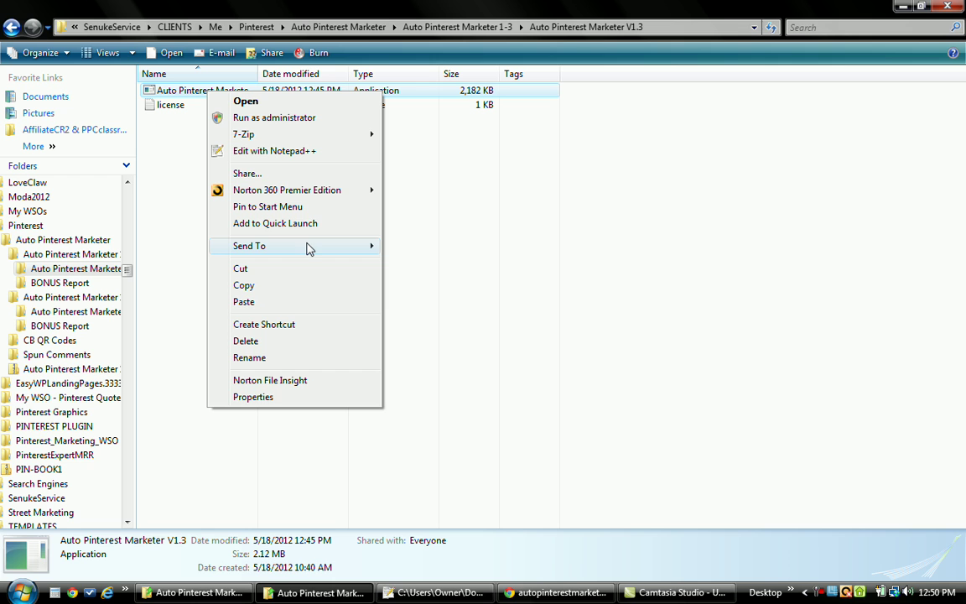
pyautogui.click(264, 208)
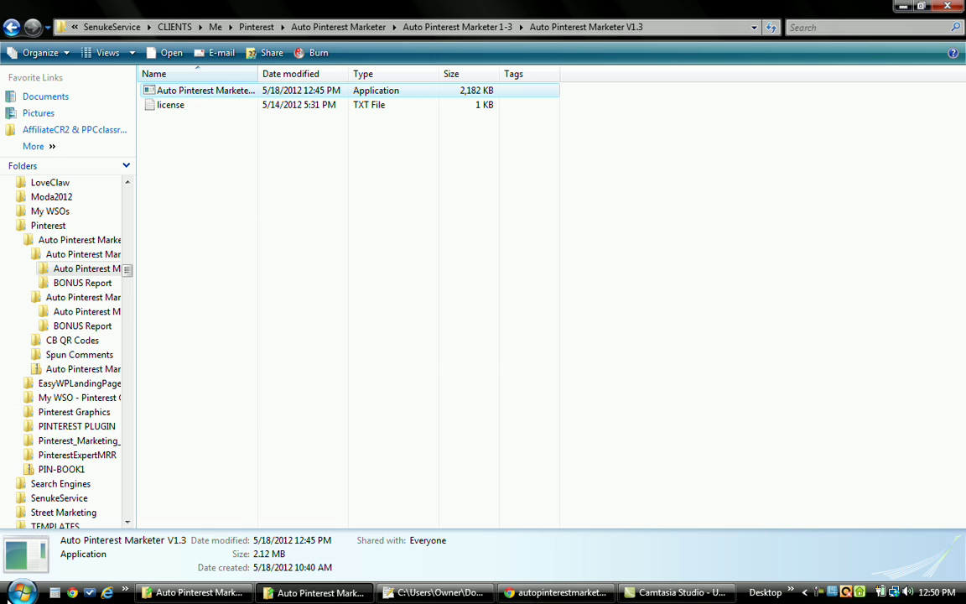
# Step: Launch Auto Pinterest Marketer V1.3 from the Start menu, allowing it past the security warning
pyautogui.click(20, 592)
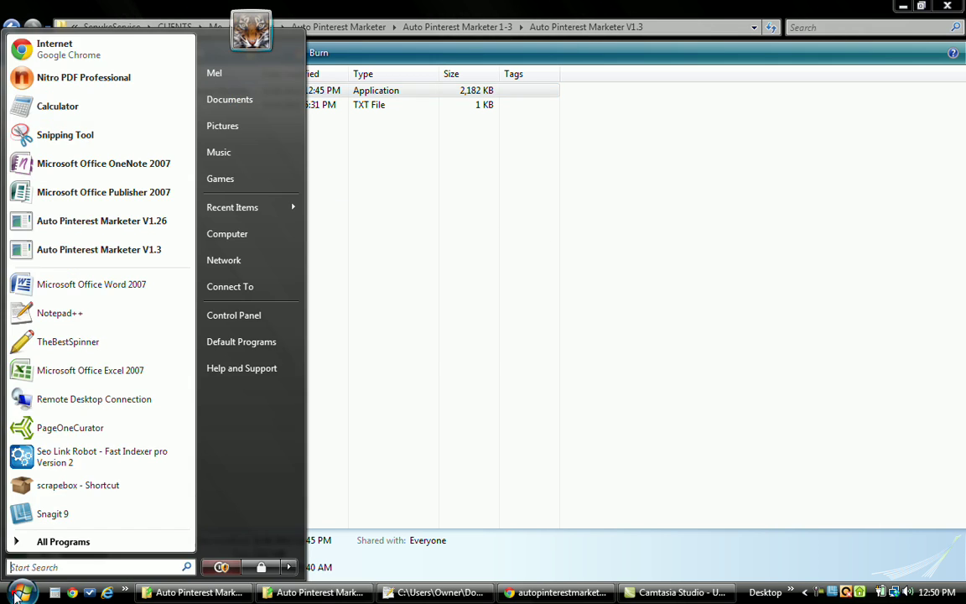
pyautogui.click(70, 263)
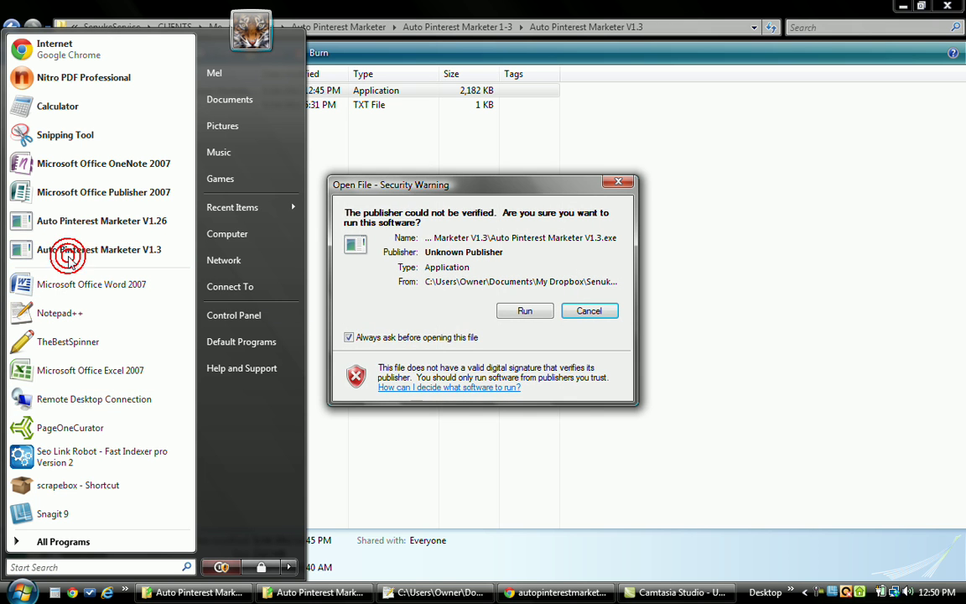
pyautogui.click(534, 314)
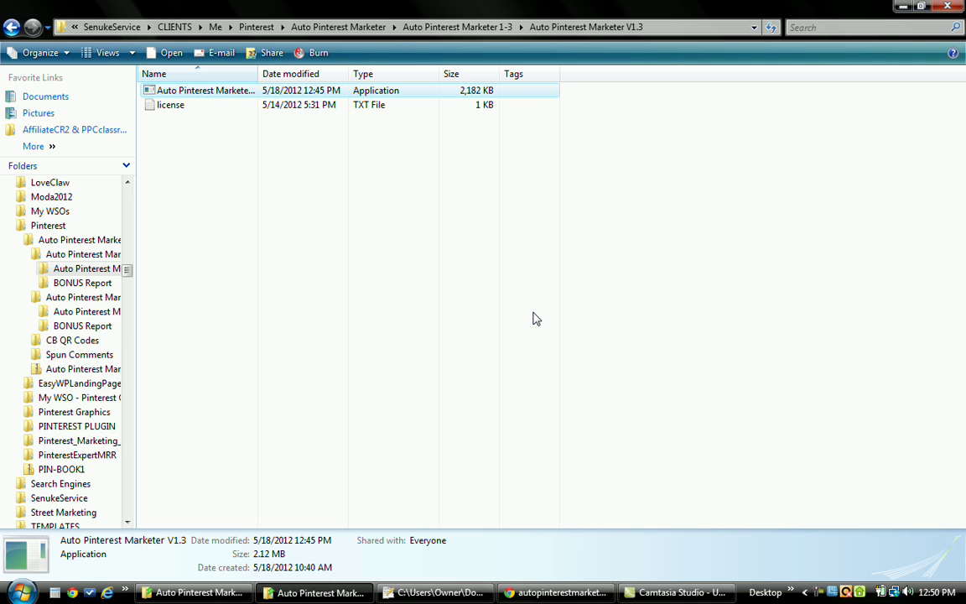
pyautogui.press('Return')
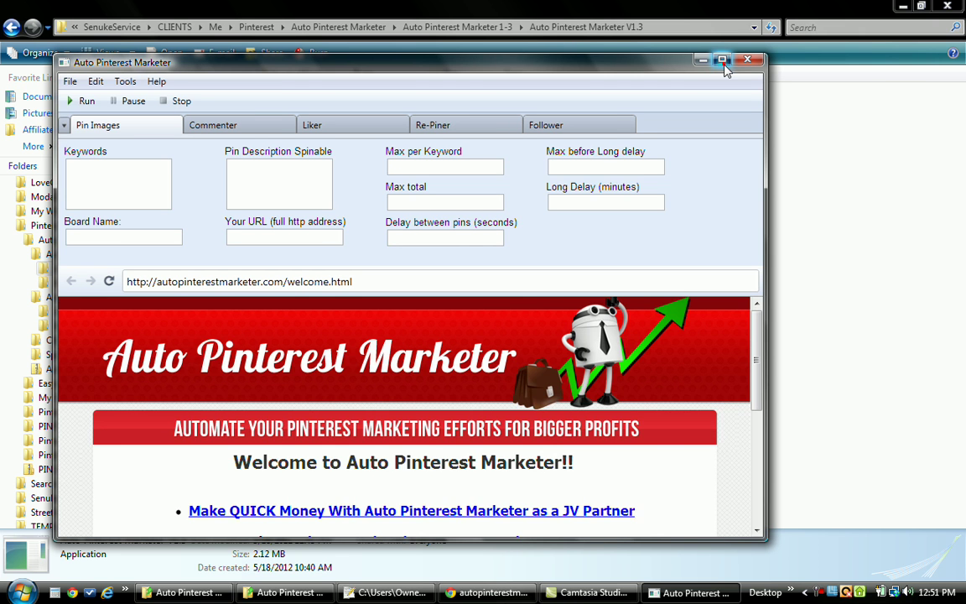
# Step: Maximize the window and highlight the Delay between pins, Max before Long delay and Long Delay (minutes) labels
pyautogui.click(723, 60)
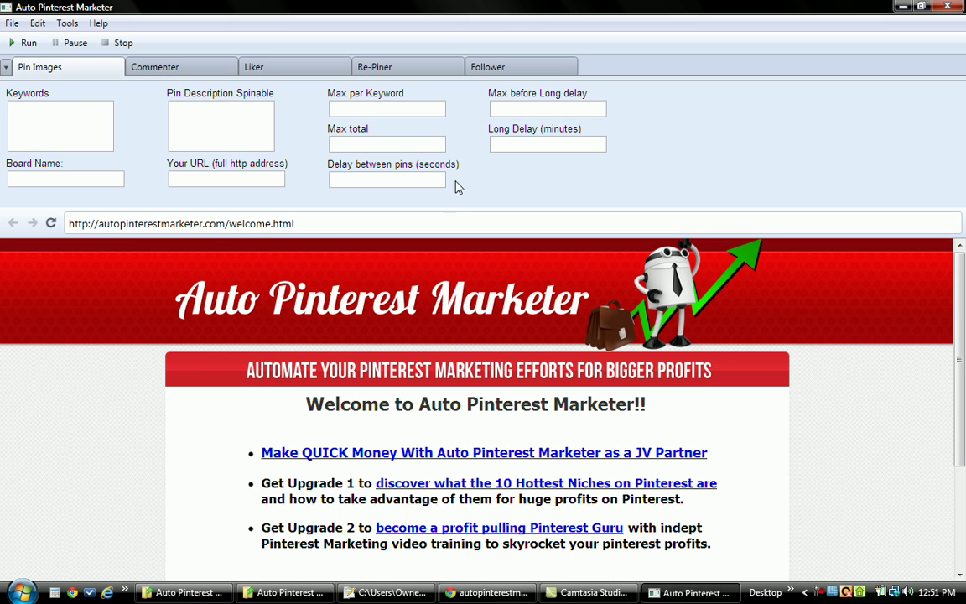
pyautogui.moveTo(465, 164); pyautogui.dragTo(328, 93)
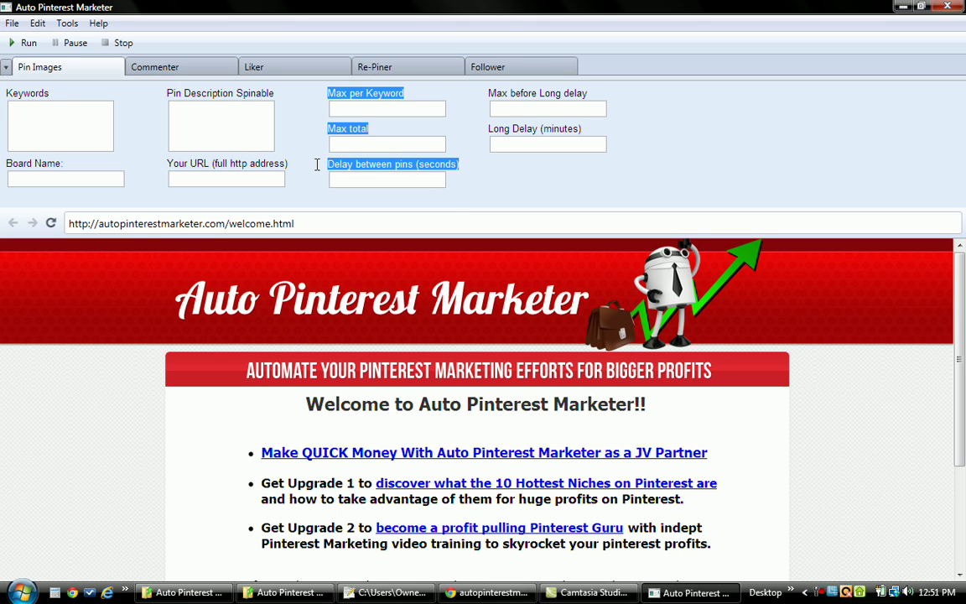
pyautogui.click(601, 93)
pyautogui.moveTo(601, 94); pyautogui.dragTo(453, 94)
pyautogui.click(589, 132)
pyautogui.moveTo(589, 133); pyautogui.dragTo(494, 130)
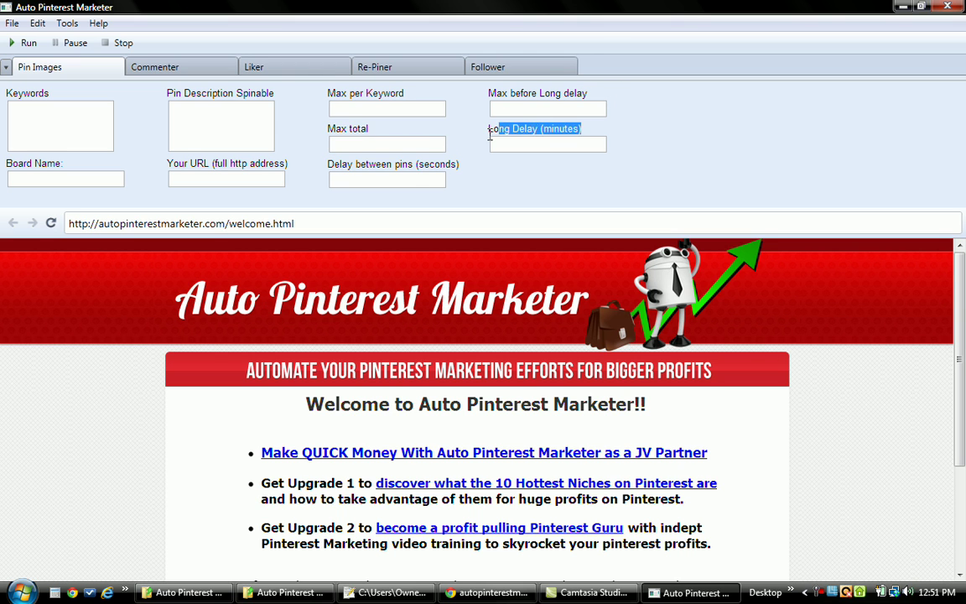
pyautogui.click(483, 134)
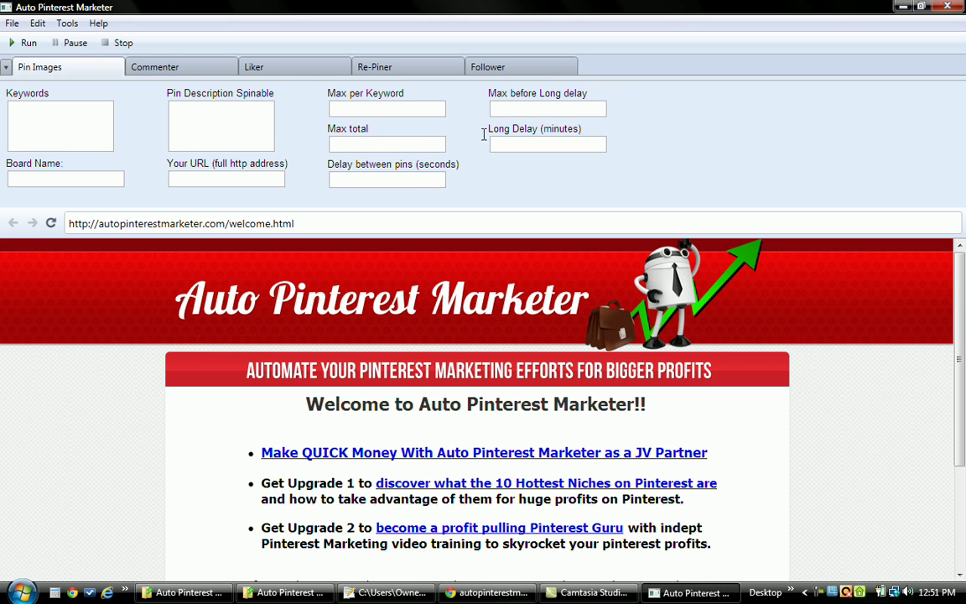
pyautogui.click(600, 129)
pyautogui.click(67, 23)
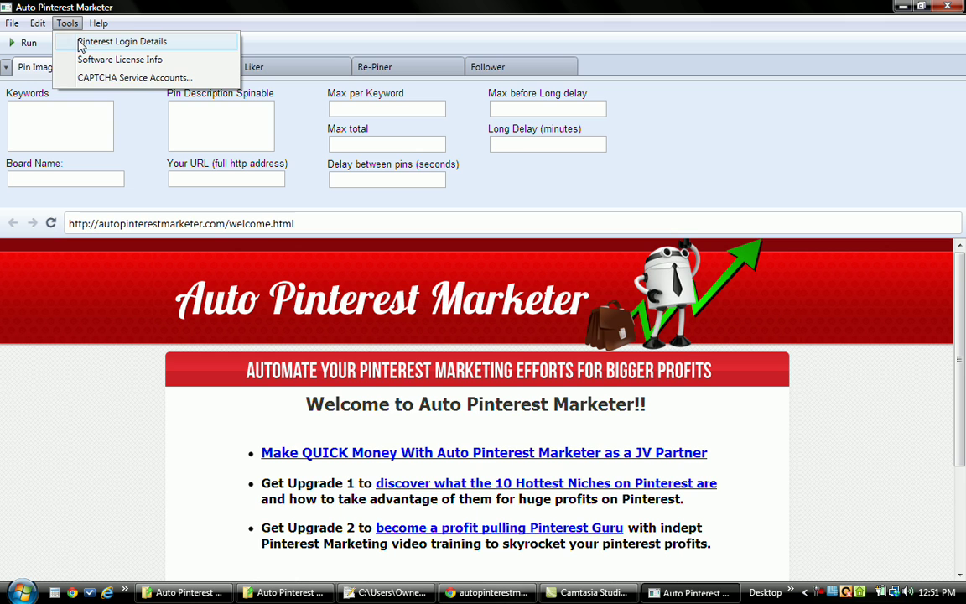
pyautogui.click(101, 80)
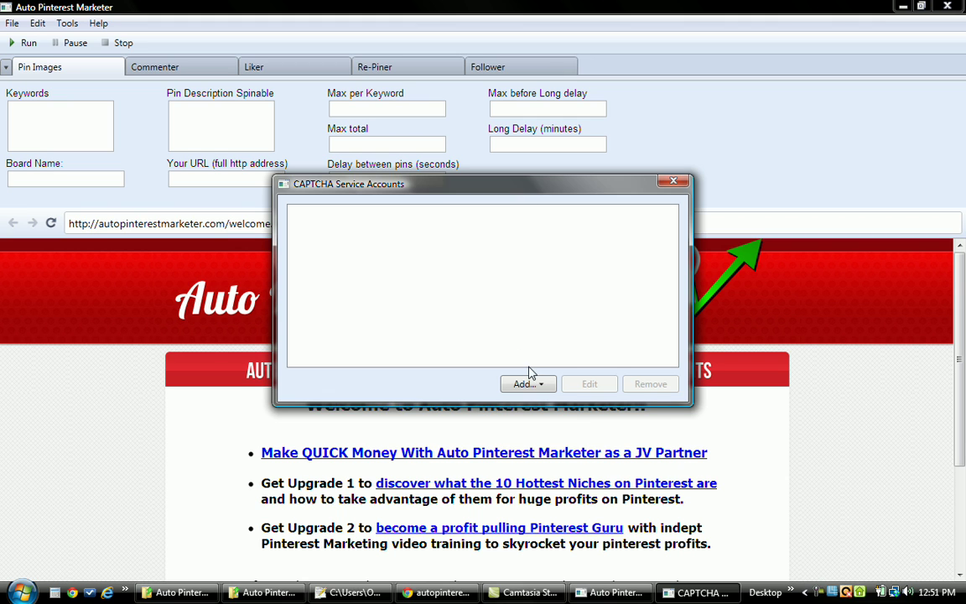
pyautogui.click(547, 388)
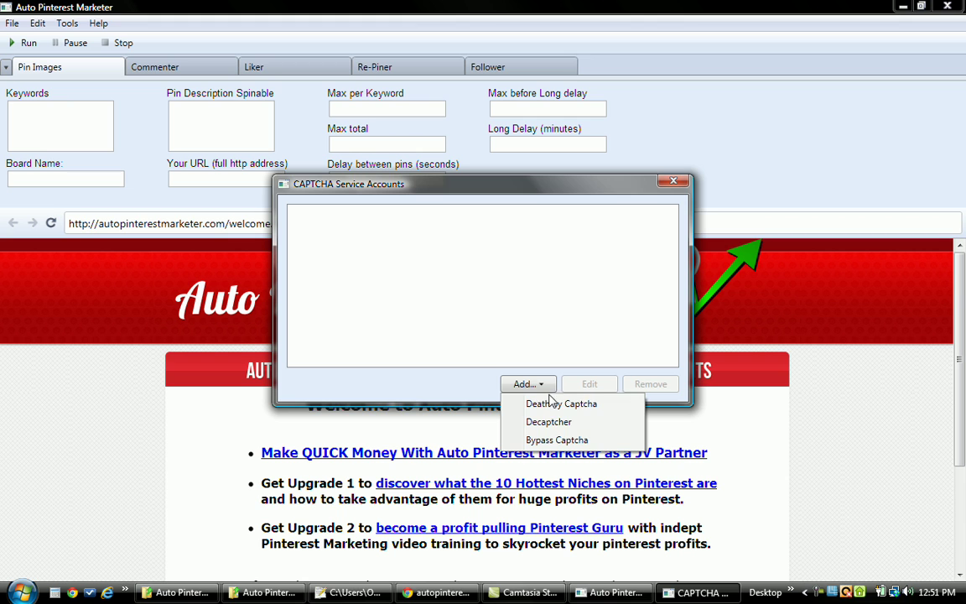
pyautogui.click(672, 183)
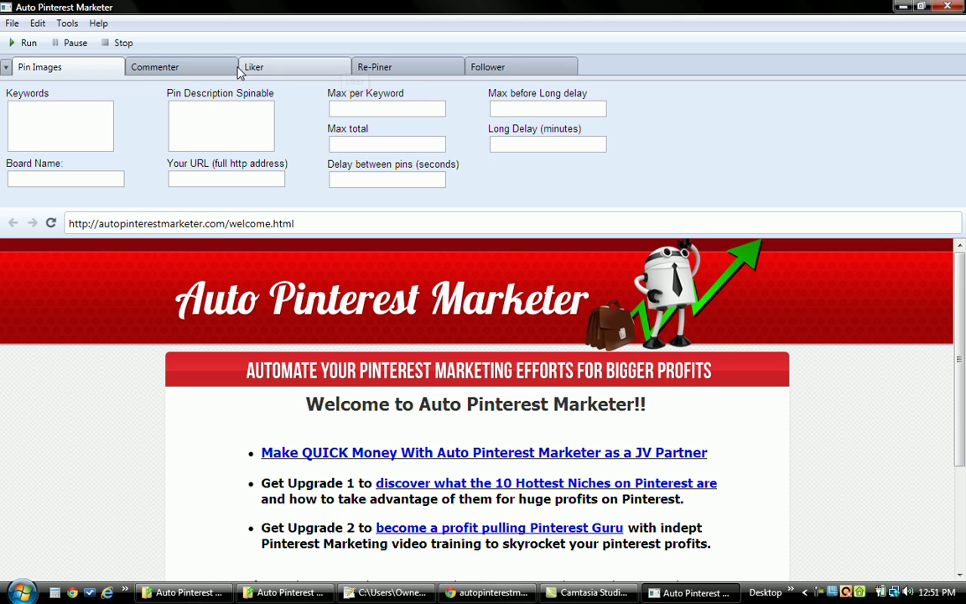
# Step: On the Re-Piner tab, highlight the Delay between Repins, Max before long delay and Long Delay (minutes) labels
pyautogui.click(386, 69)
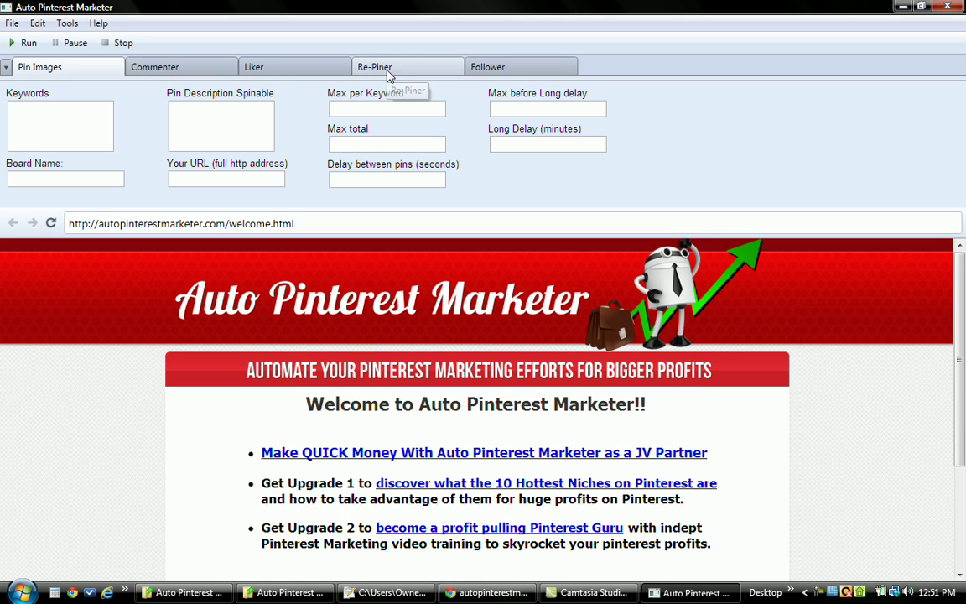
pyautogui.click(388, 71)
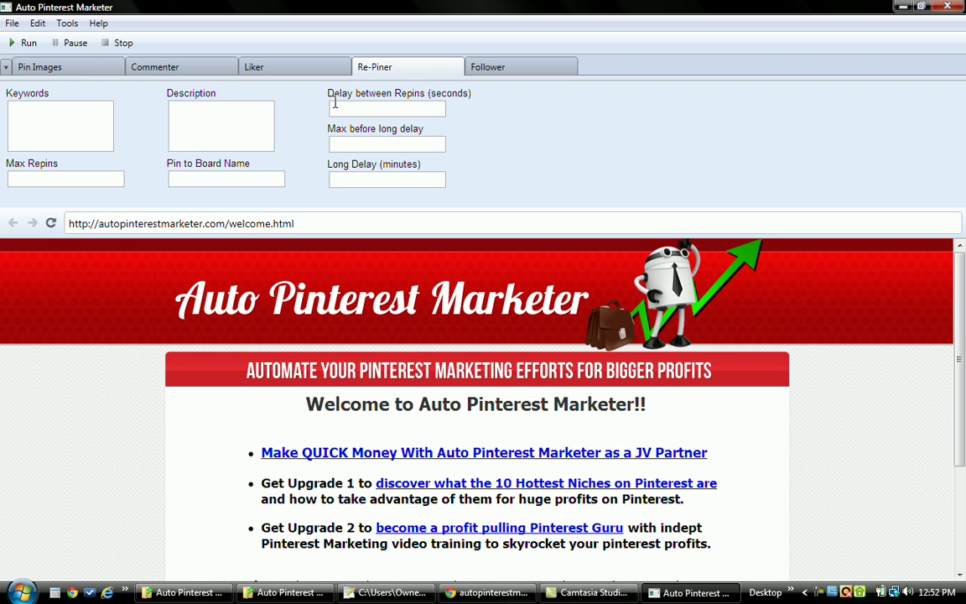
pyautogui.moveTo(474, 94)
pyautogui.mouseDown()
pyautogui.moveTo(359, 84)
pyautogui.moveTo(295, 101)
pyautogui.moveTo(471, 93)
pyautogui.mouseUp()
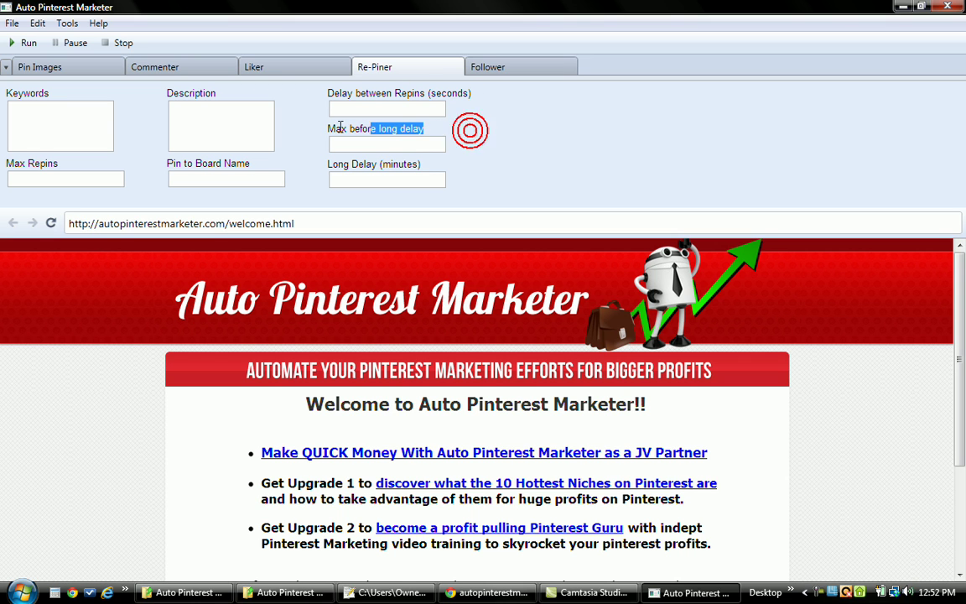
pyautogui.moveTo(339, 126); pyautogui.dragTo(319, 128)
pyautogui.press('Tab')
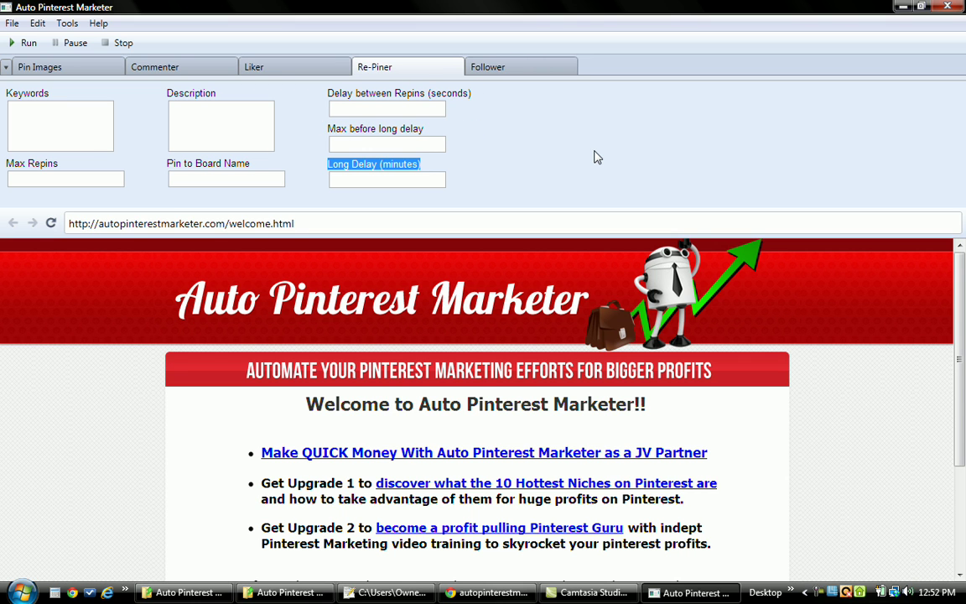